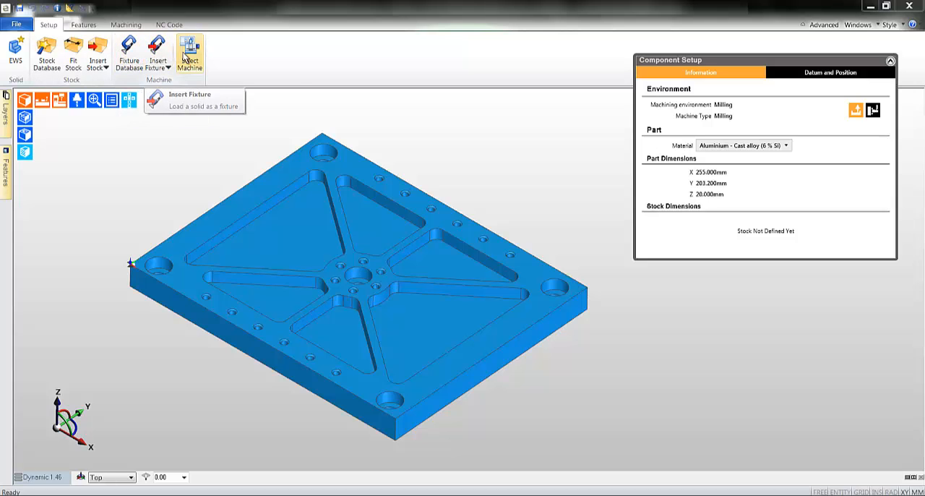
- Visit the File backstage and return to the Setup ribbon for the plate part
{"action": "left_click", "coordinate": [17, 25]}
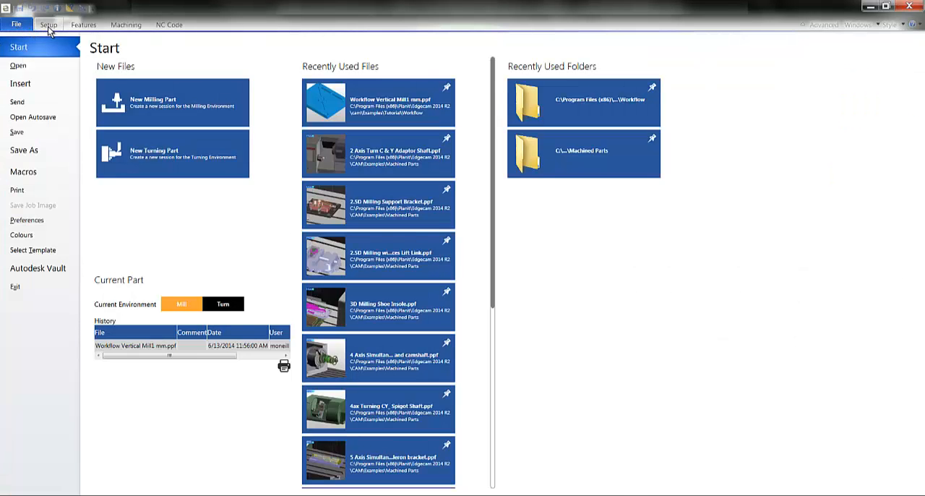
{"action": "left_click", "coordinate": [50, 25]}
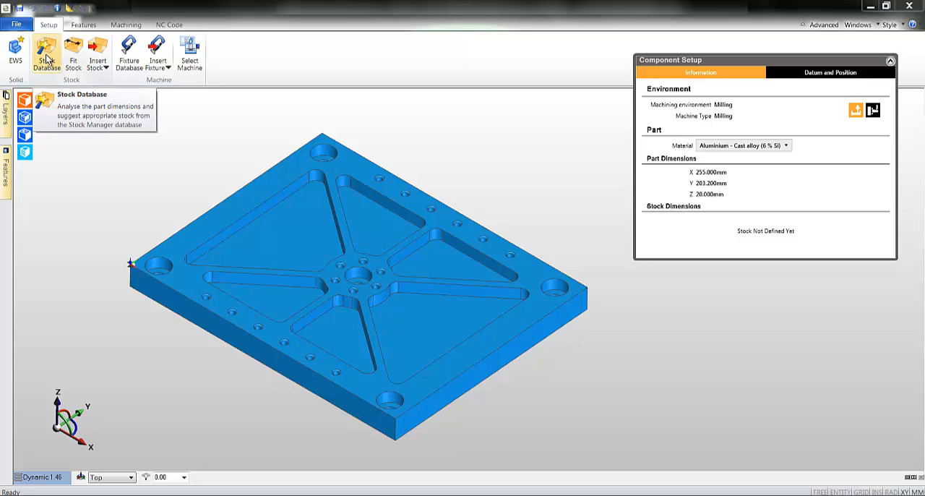
- Bring up Stock Manager and preview the valid block stock entries around the plate
{"action": "left_click", "coordinate": [47, 57]}
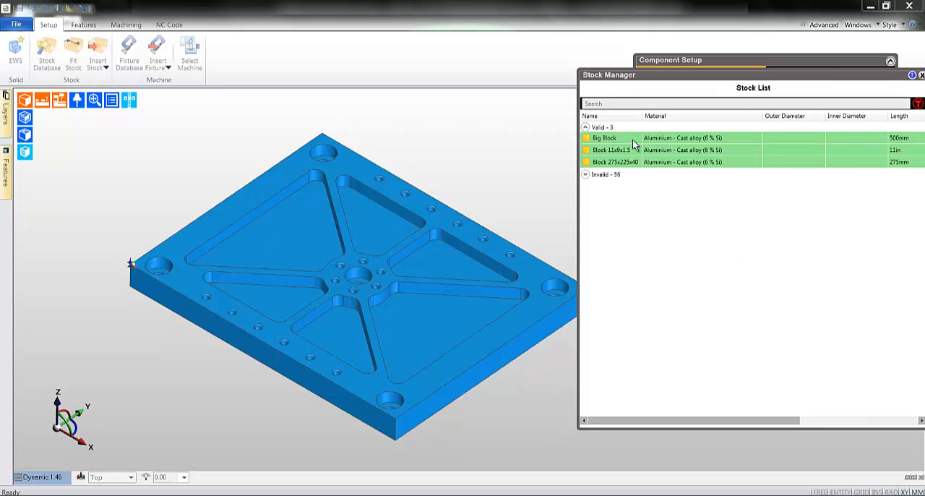
{"action": "left_click", "coordinate": [633, 141]}
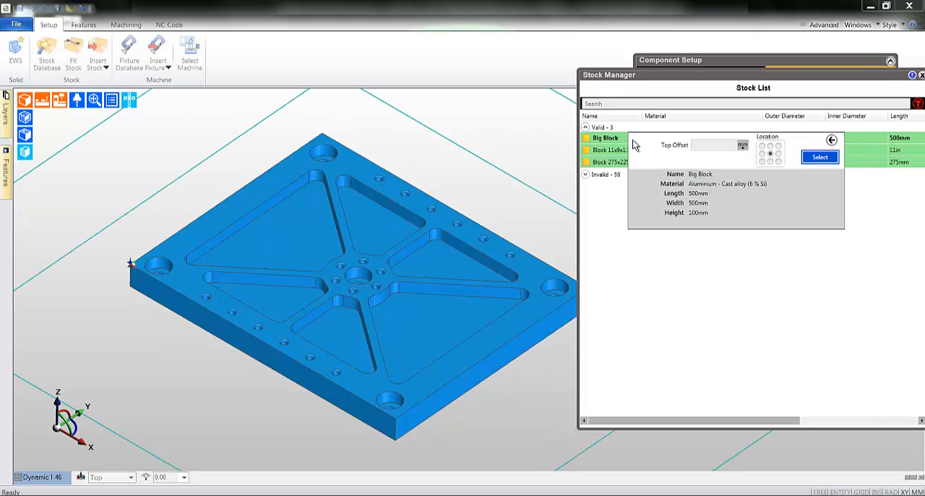
{"action": "left_click", "coordinate": [610, 149]}
{"action": "left_click", "coordinate": [614, 162]}
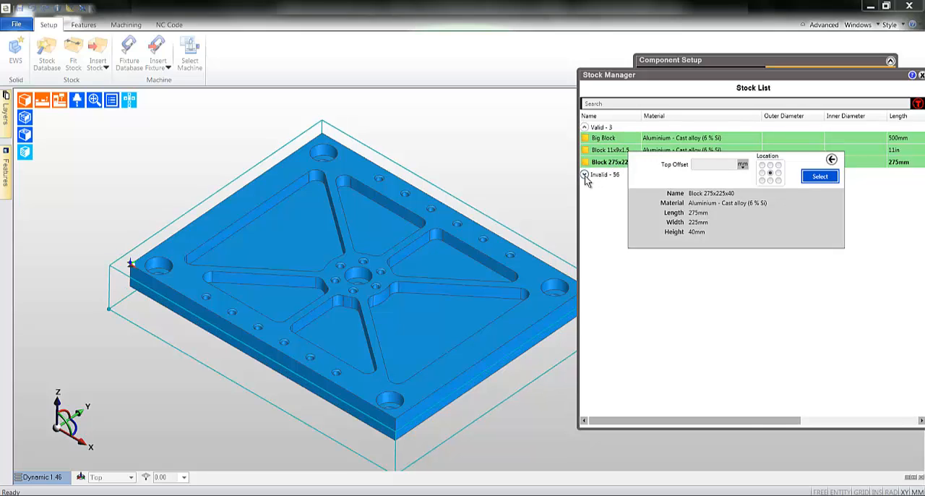
- Reveal the invalid stock sizes and preview the cylinder entries that do not fit
{"action": "left_click", "coordinate": [584, 175]}
{"action": "left_click", "coordinate": [601, 221]}
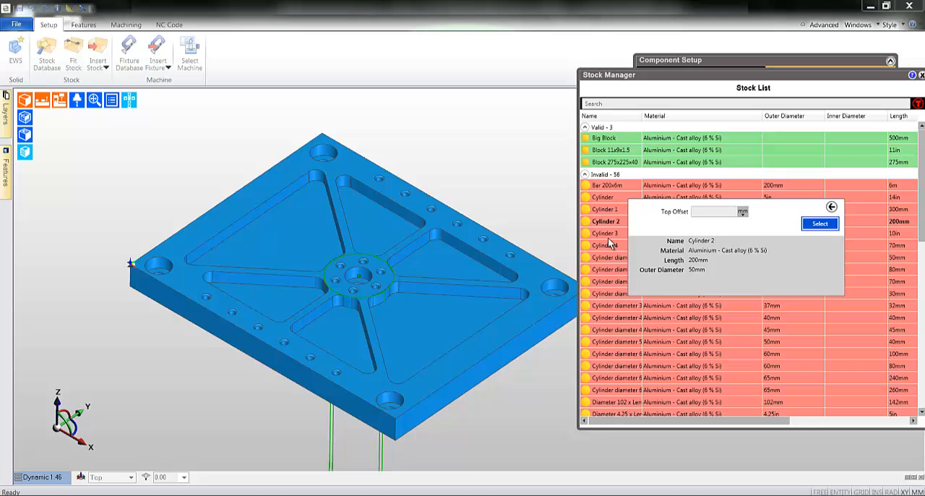
{"action": "left_click", "coordinate": [607, 232]}
{"action": "left_click", "coordinate": [609, 257]}
{"action": "left_click", "coordinate": [610, 307]}
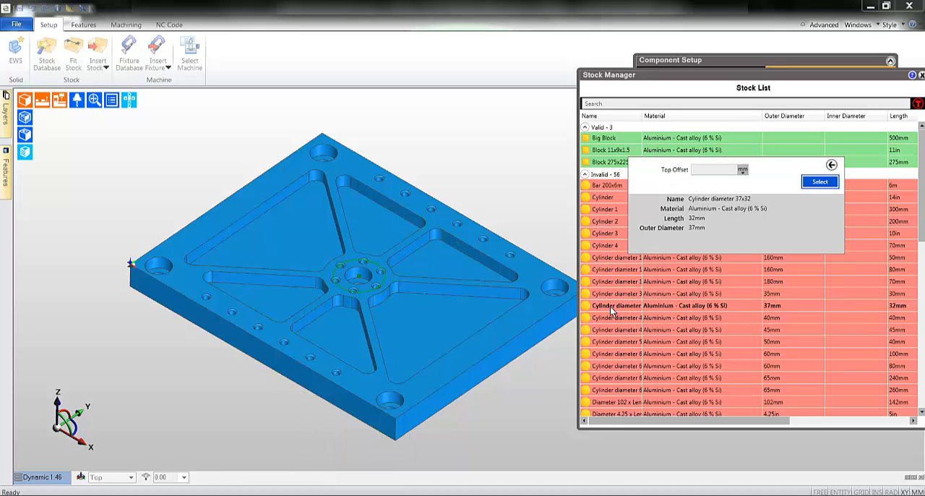
{"action": "left_click", "coordinate": [629, 317]}
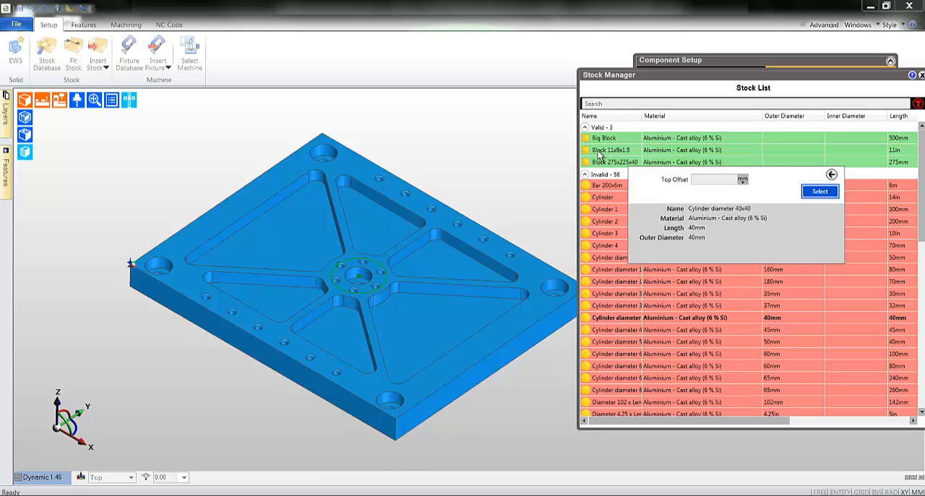
- Apply Block 11x9x1.5 from the database as the plate's stock
{"action": "left_click", "coordinate": [599, 150]}
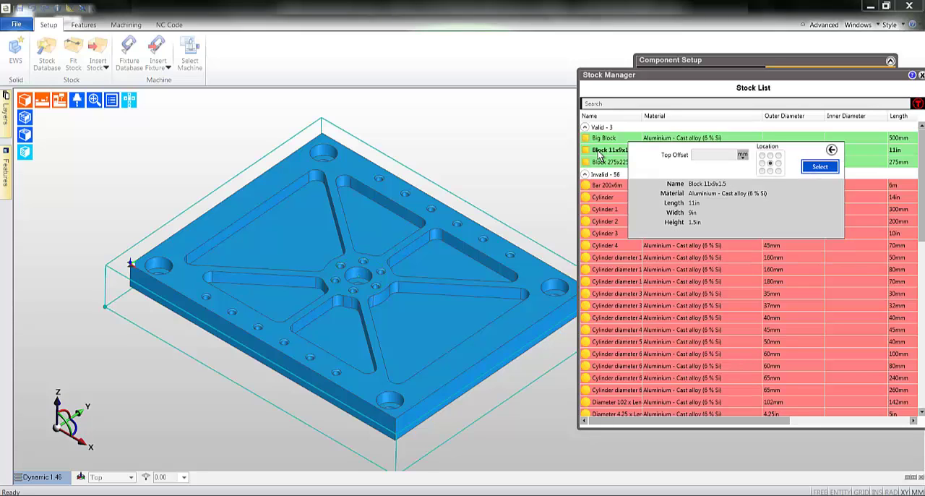
{"action": "left_click", "coordinate": [816, 168]}
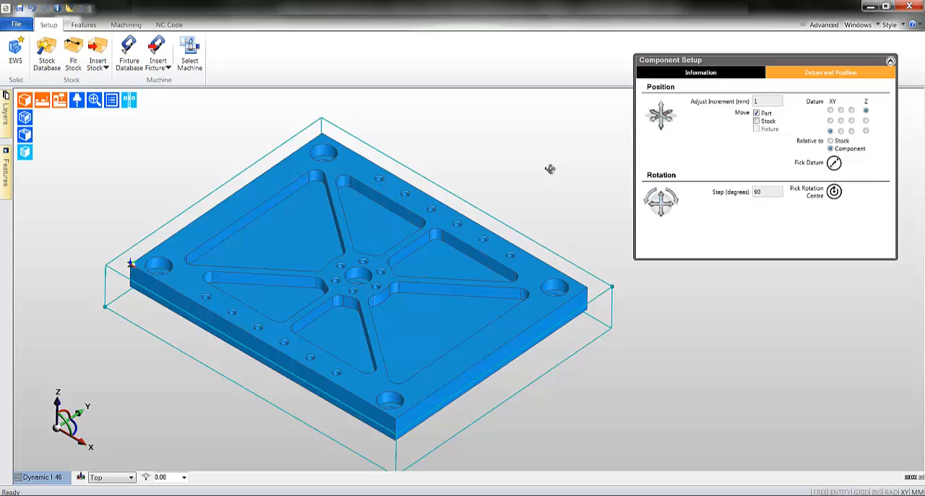
- Start Fit Stock from the Setup ribbon to define custom stock dimensions
{"action": "middle_click_drag", "start_coordinate": [549, 168], "coordinate": [561, 167]}
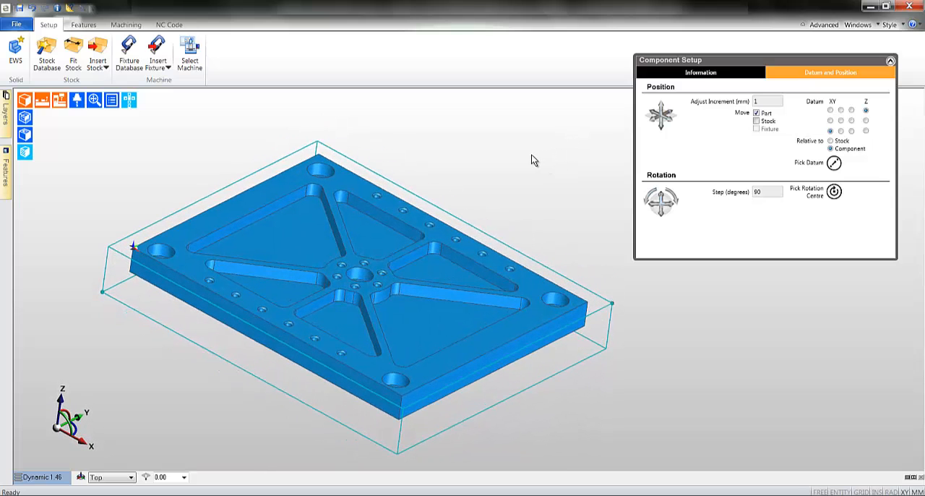
{"action": "left_click", "coordinate": [75, 52]}
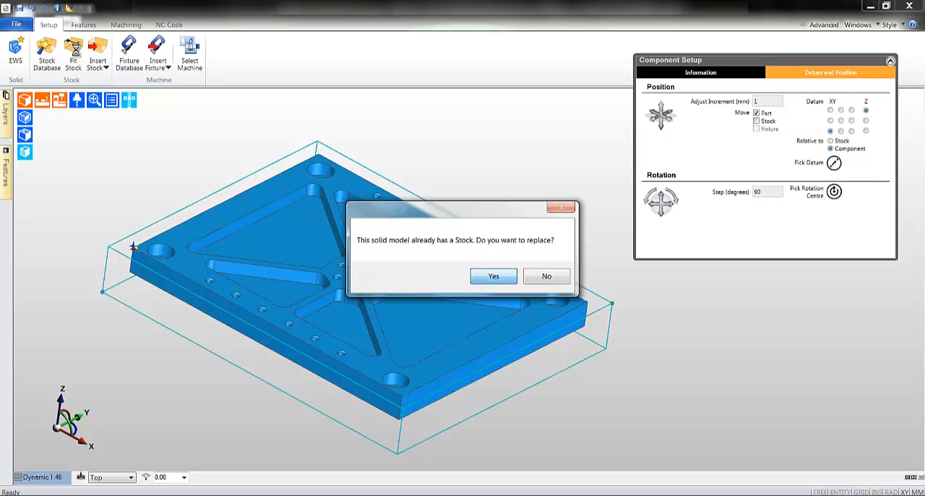
- Agree to replace the stock, keep the box shape and millimetre units in Fit Stock
{"action": "left_click", "coordinate": [493, 276]}
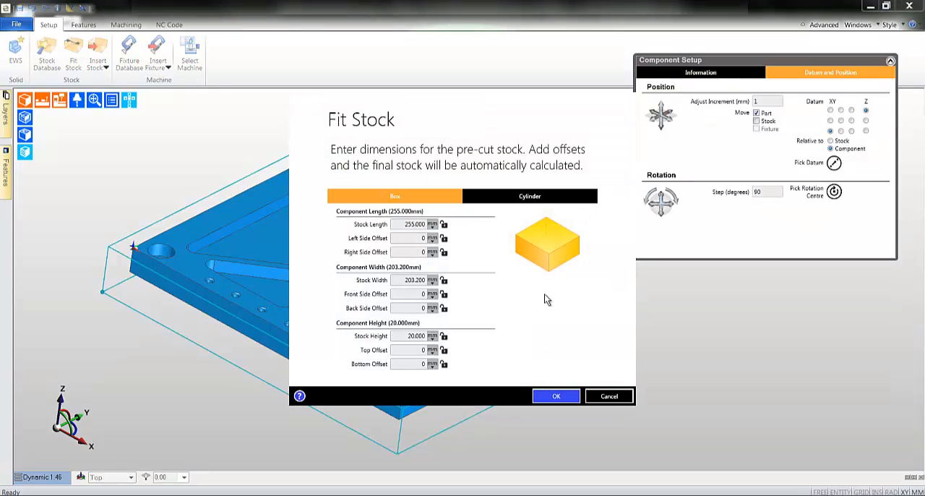
{"action": "left_click", "coordinate": [501, 201]}
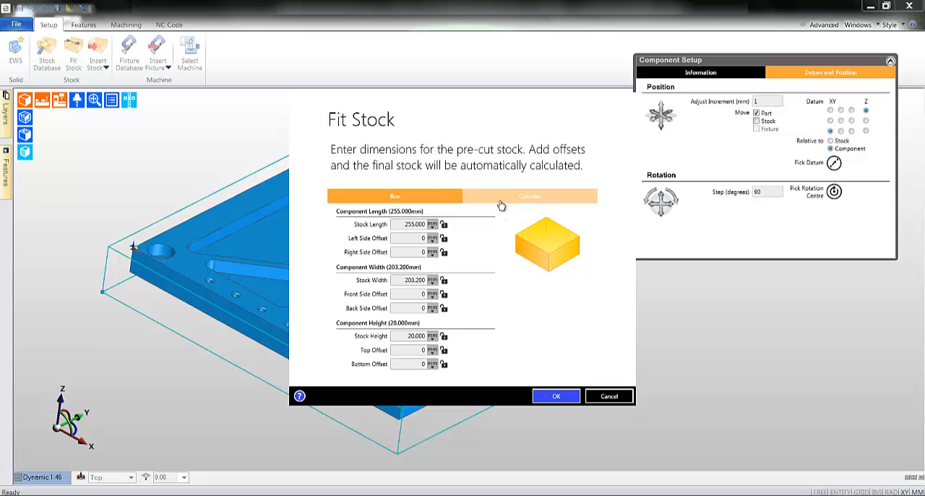
{"action": "left_click", "coordinate": [448, 200]}
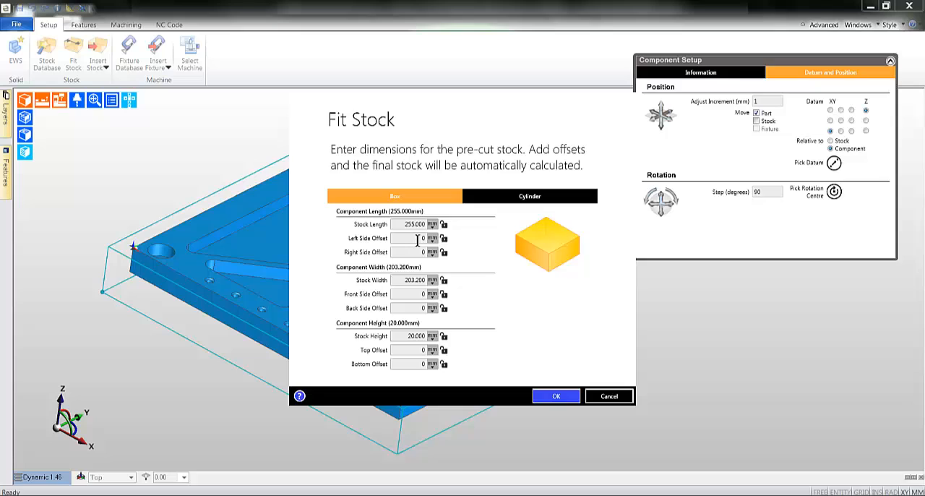
{"action": "left_click", "coordinate": [417, 237]}
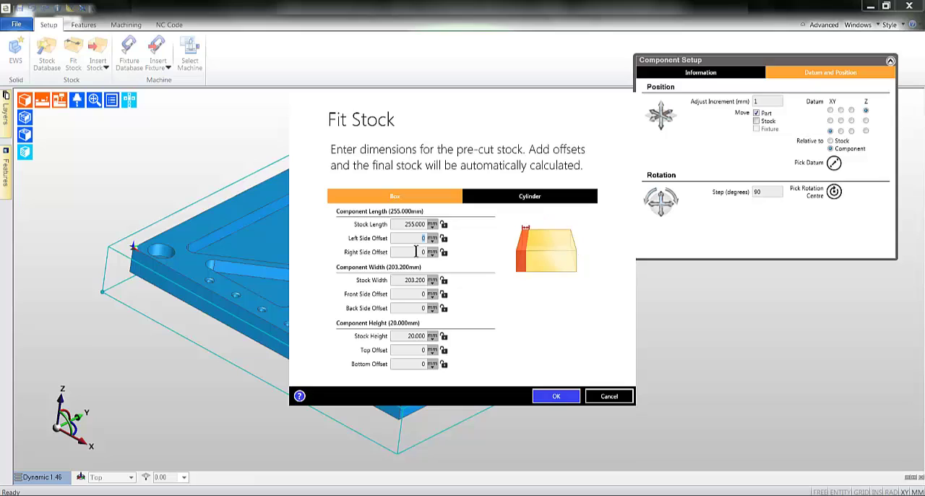
{"action": "left_click", "coordinate": [409, 293]}
{"action": "left_click", "coordinate": [433, 224]}
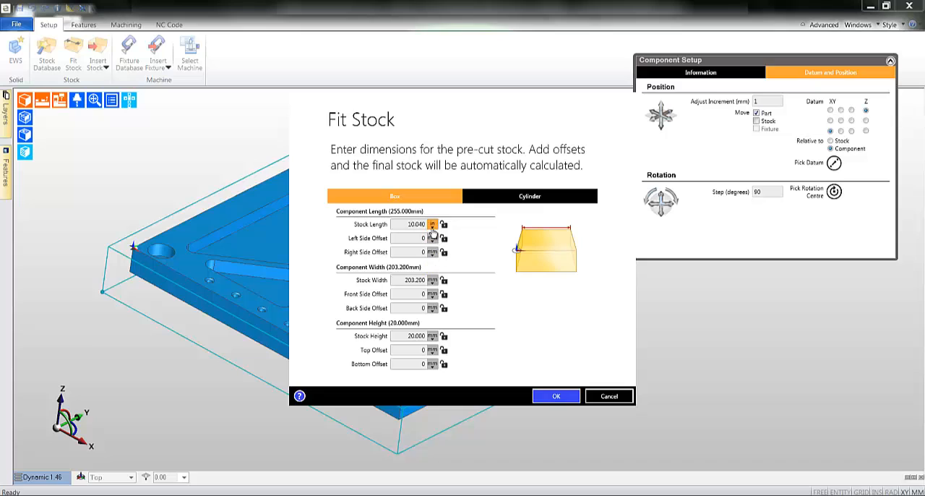
{"action": "left_click", "coordinate": [433, 225]}
{"action": "left_click", "coordinate": [432, 238]}
- Fit box stock with 10 mm side offsets, 2 mm top and 20 mm bottom around the plate
{"action": "left_click", "coordinate": [415, 239]}
{"action": "type", "text": "10"}
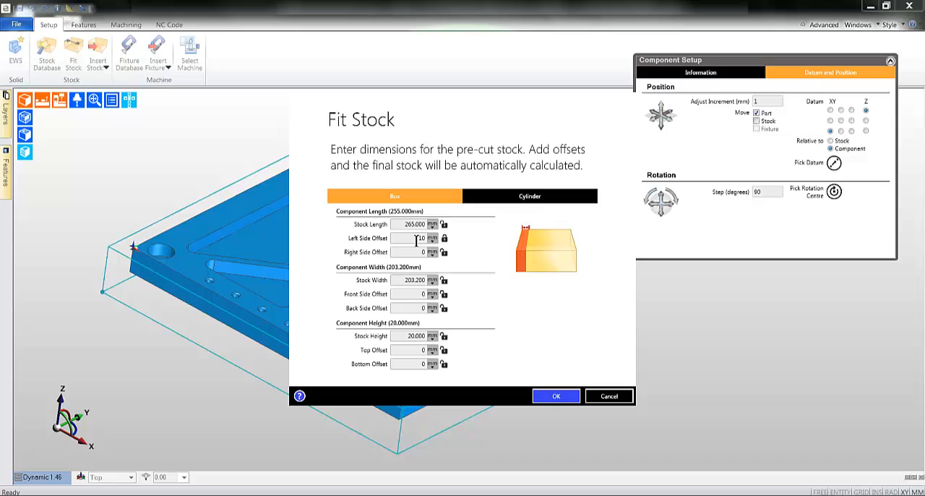
{"action": "key", "text": "Tab"}
{"action": "type", "text": "10"}
{"action": "key", "text": "Tab"}
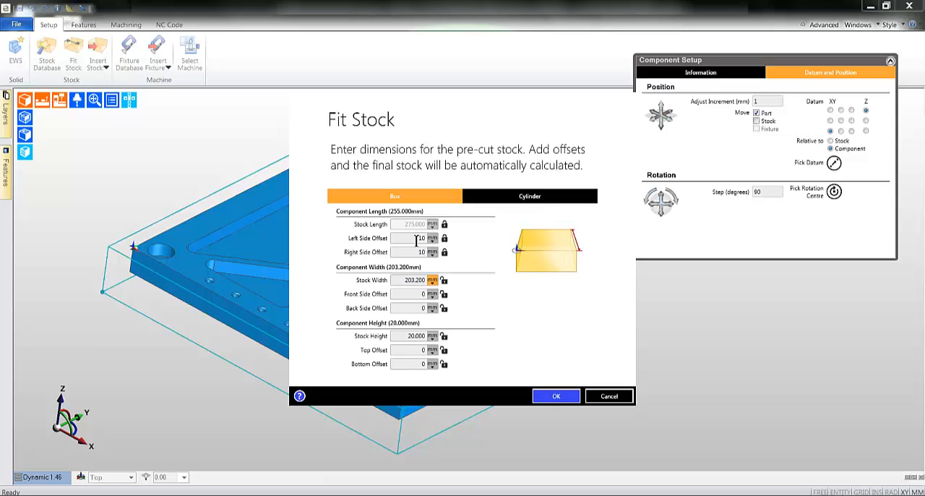
{"action": "key", "text": "Tab"}
{"action": "type", "text": "10"}
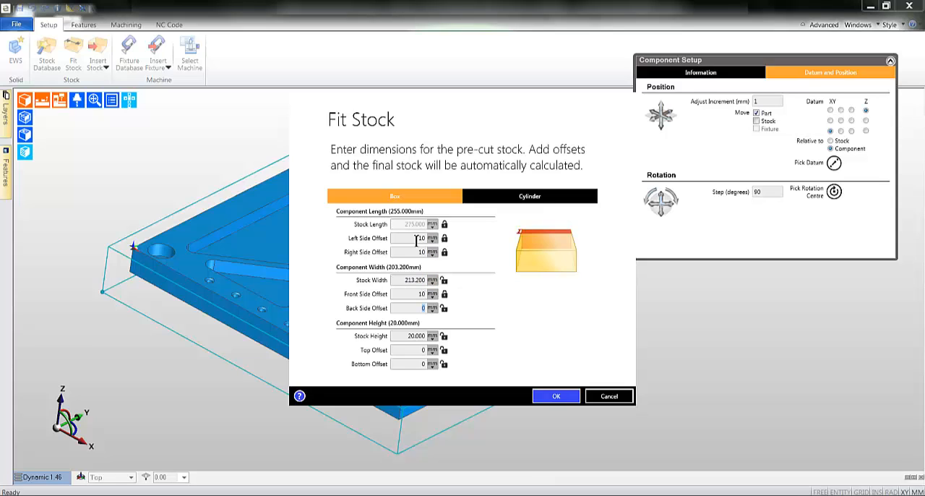
{"action": "key", "text": "Tab"}
{"action": "type", "text": "10"}
{"action": "key", "text": "Tab"}
{"action": "key", "text": "Tab"}
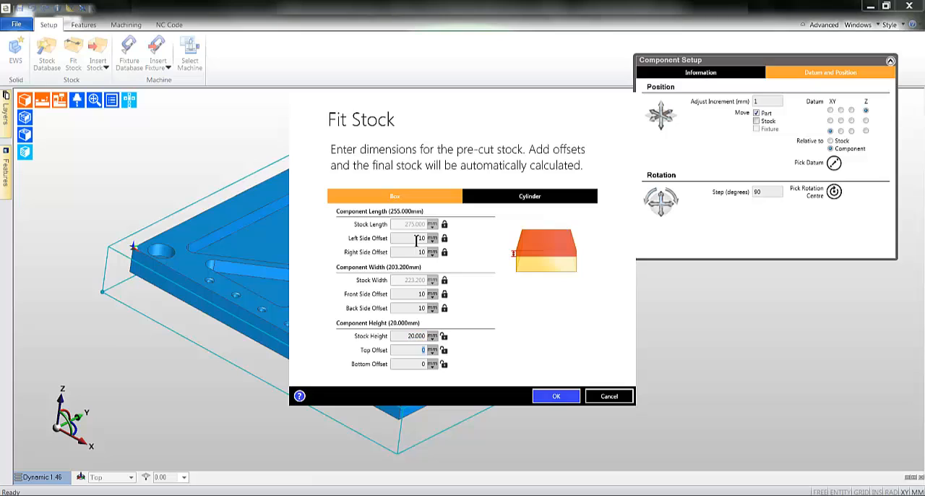
{"action": "type", "text": "2"}
{"action": "key", "text": "Tab"}
{"action": "type", "text": "10"}
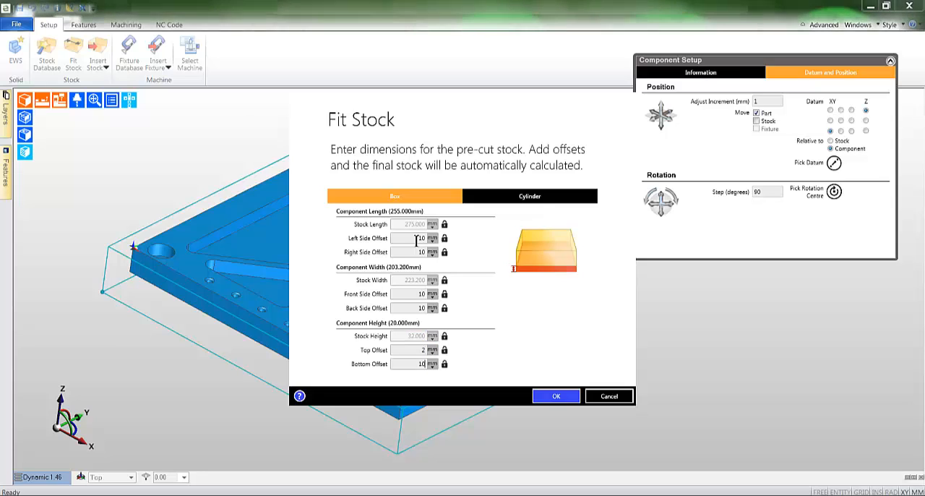
{"action": "type", "text": "20"}
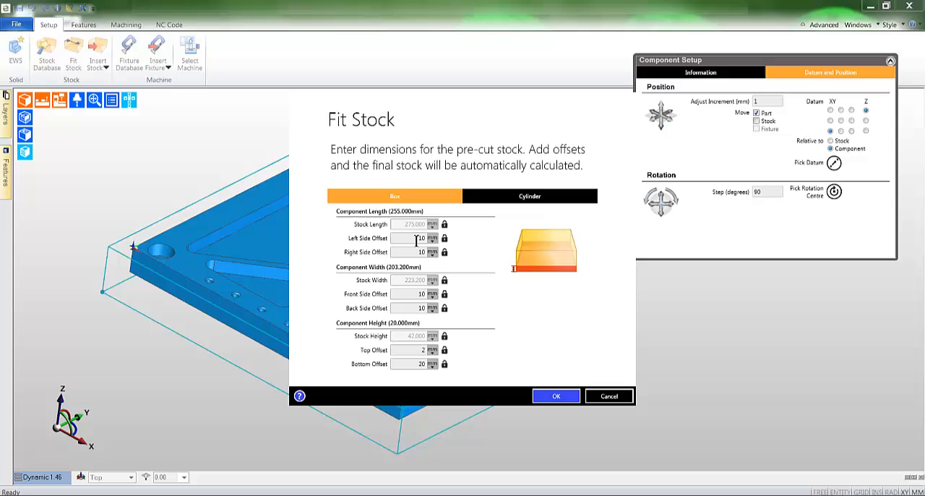
{"action": "left_click", "coordinate": [557, 396]}
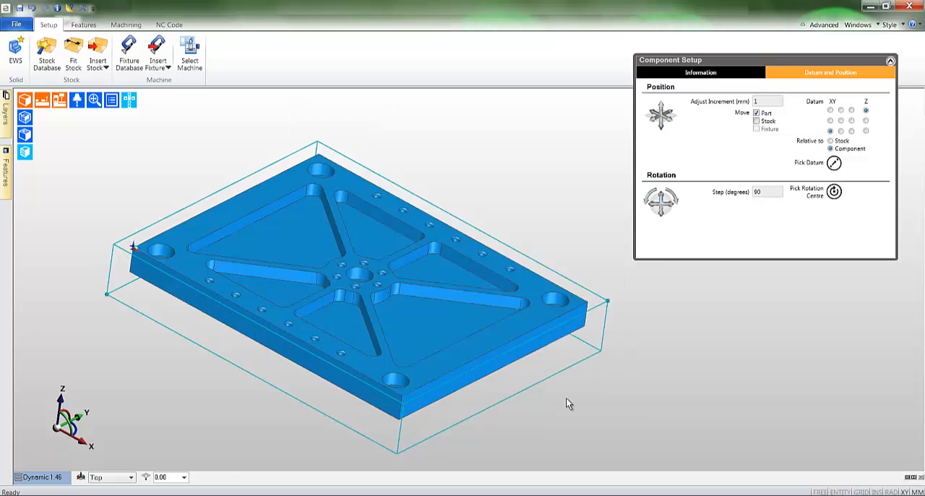
{"action": "left_click", "coordinate": [381, 304]}
{"action": "middle_click_drag", "start_coordinate": [382, 304], "coordinate": [289, 217]}
- Render the stock as a translucent solid box rather than a wireframe outline
{"action": "left_click", "coordinate": [97, 122]}
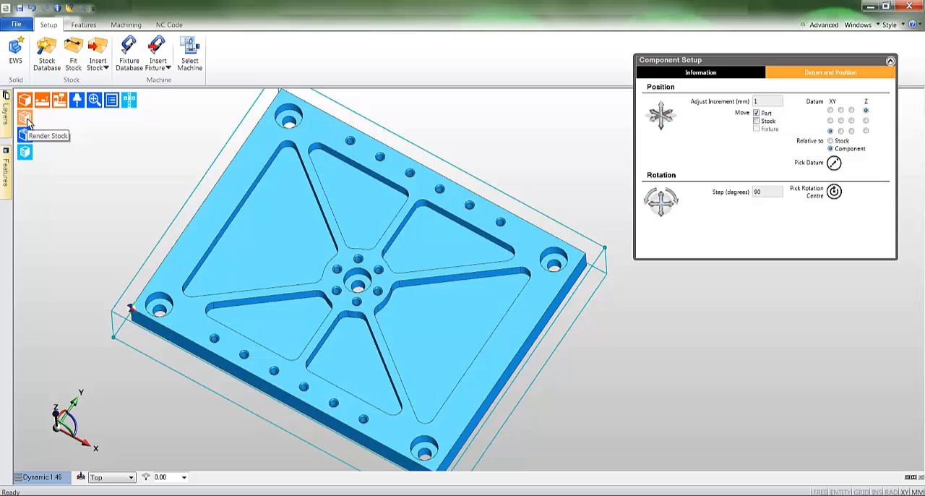
{"action": "left_click", "coordinate": [25, 118]}
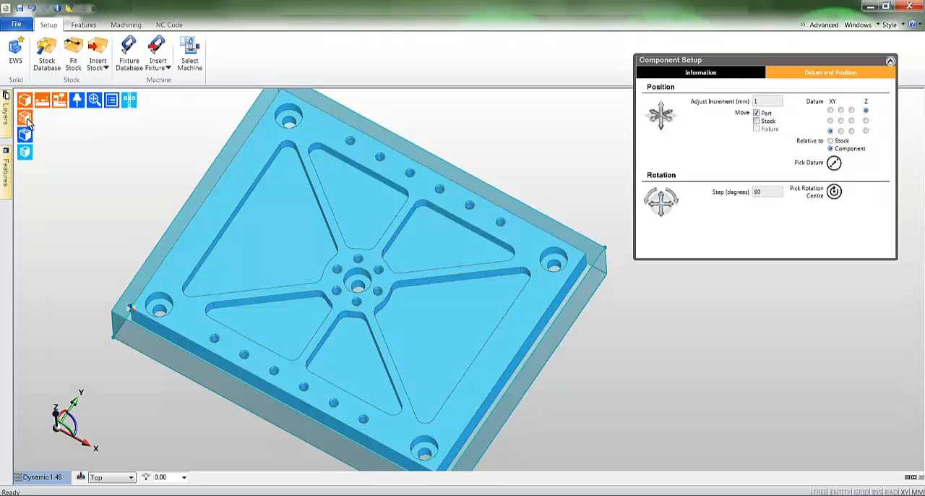
{"action": "left_click", "coordinate": [25, 118]}
{"action": "left_click", "coordinate": [25, 118]}
{"action": "middle_click_drag", "start_coordinate": [361, 275], "coordinate": [386, 233]}
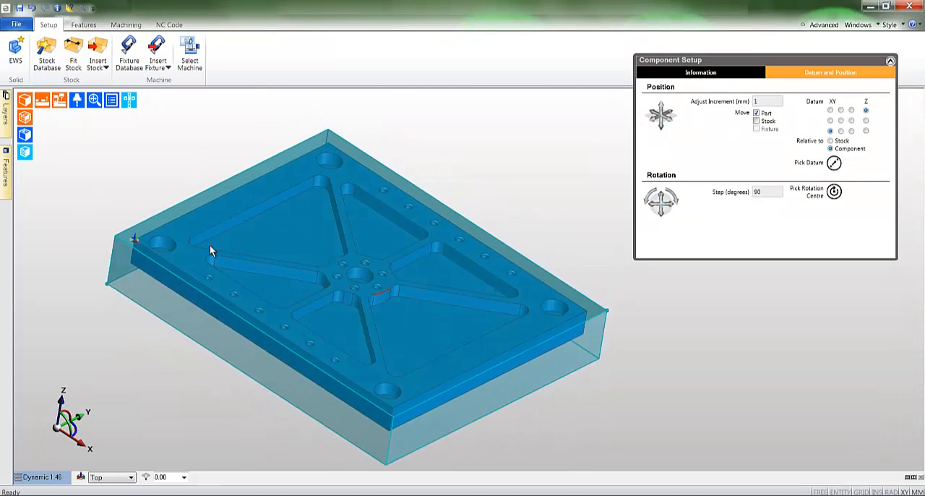
- Change the stock box colour from cyan to green in Edit Stock/Fixture
{"action": "double_click", "coordinate": [126, 296]}
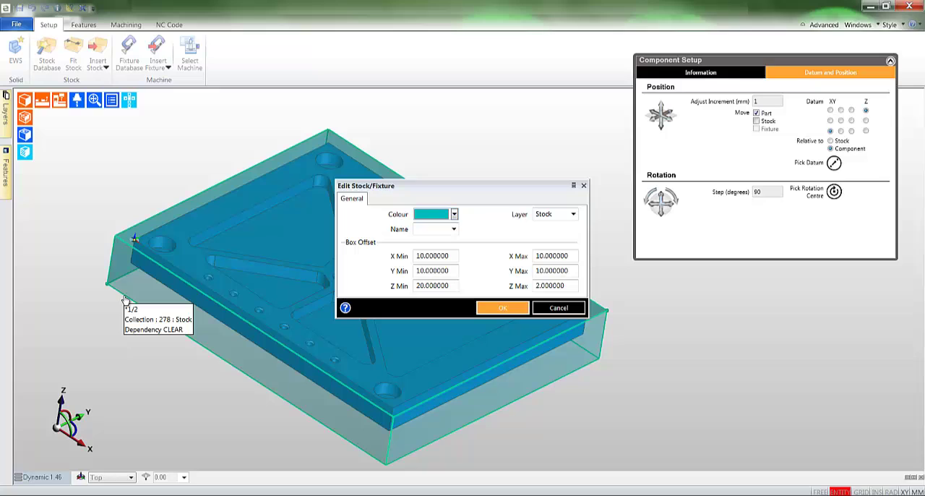
{"action": "left_click", "coordinate": [453, 214]}
{"action": "left_click", "coordinate": [420, 242]}
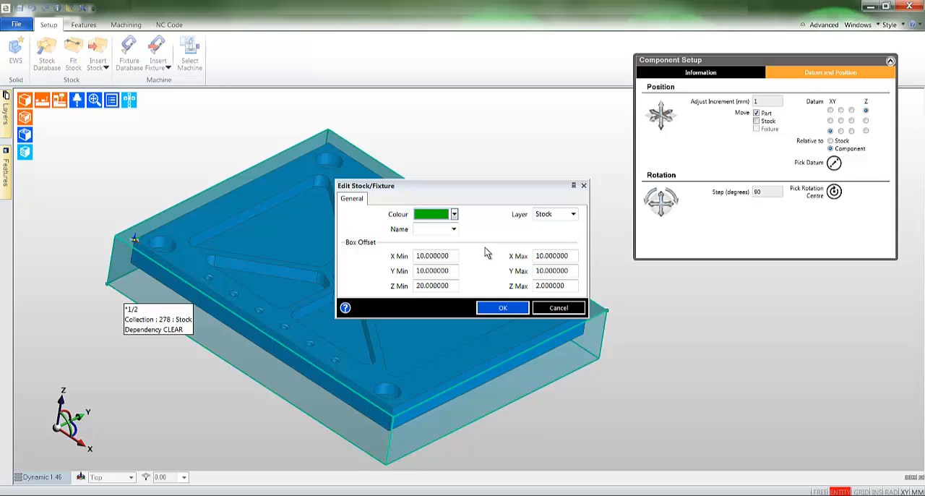
{"action": "left_click", "coordinate": [502, 308]}
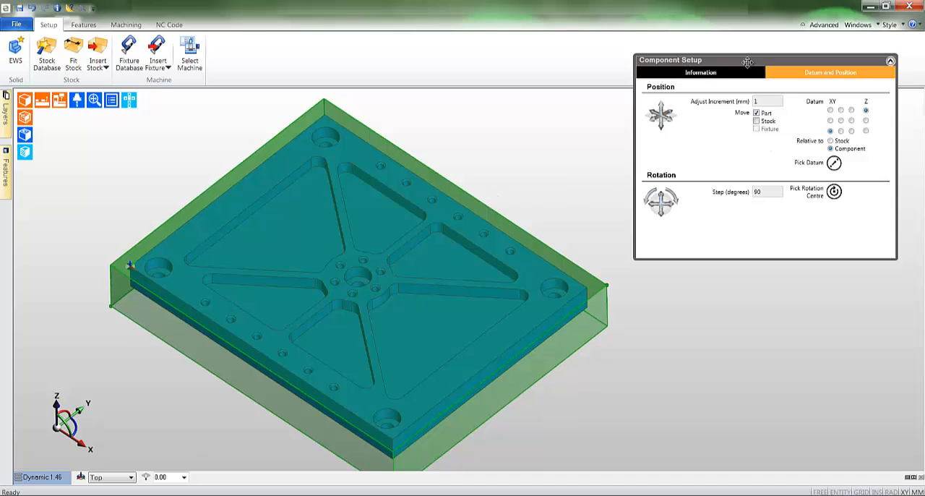
- Move only the stock, relative to the stock, with the datum at its lower-left top corner
{"action": "mouse_move", "coordinate": [748, 61]}
{"action": "left_mouse_down"}
{"action": "mouse_move", "coordinate": [730, 77]}
{"action": "mouse_move", "coordinate": [738, 77]}
{"action": "left_mouse_up"}
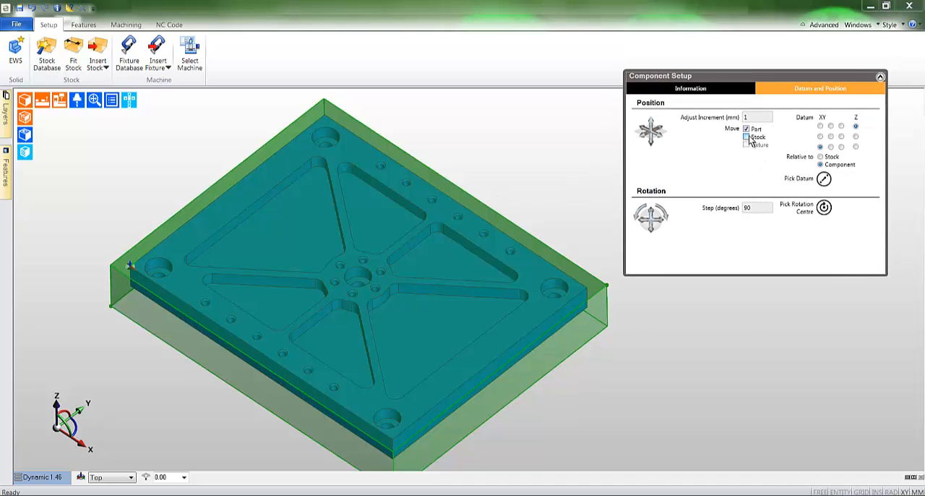
{"action": "left_click", "coordinate": [746, 129]}
{"action": "left_click", "coordinate": [820, 157]}
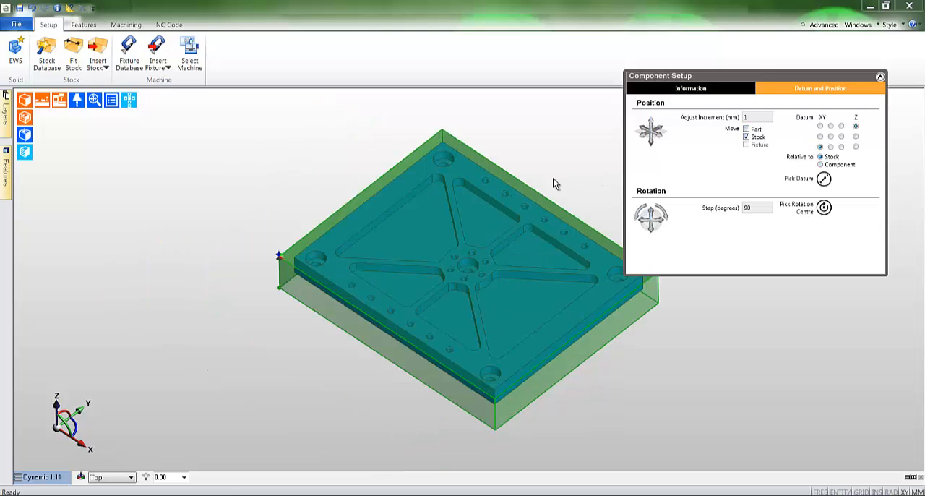
{"action": "left_click", "coordinate": [820, 136]}
{"action": "left_click", "coordinate": [820, 147]}
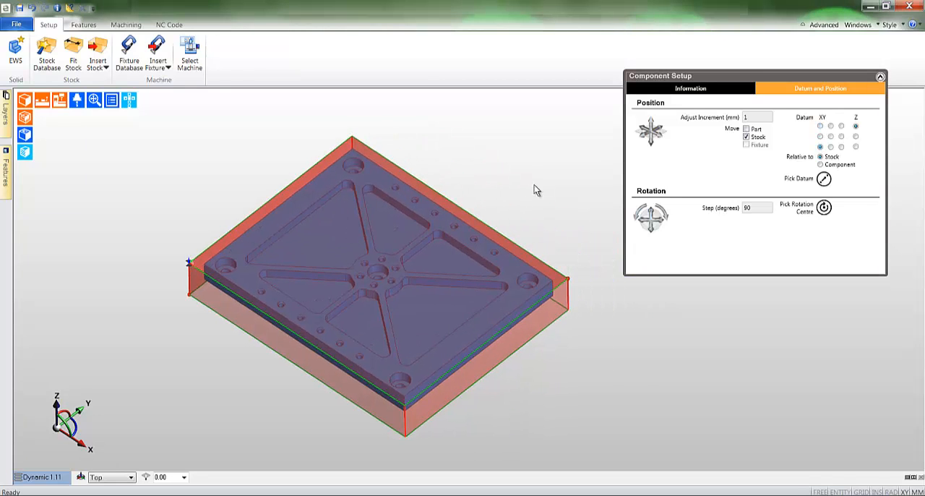
{"action": "left_click", "coordinate": [536, 189]}
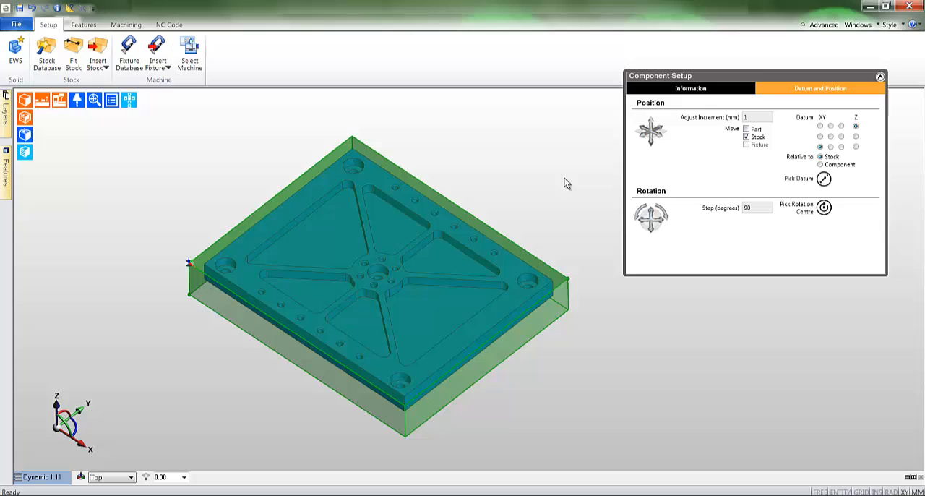
- Browse the fixture library's vices, previewing Gerardi, Heavy Duty and Klemmen at trial rotations
{"action": "left_click", "coordinate": [130, 54]}
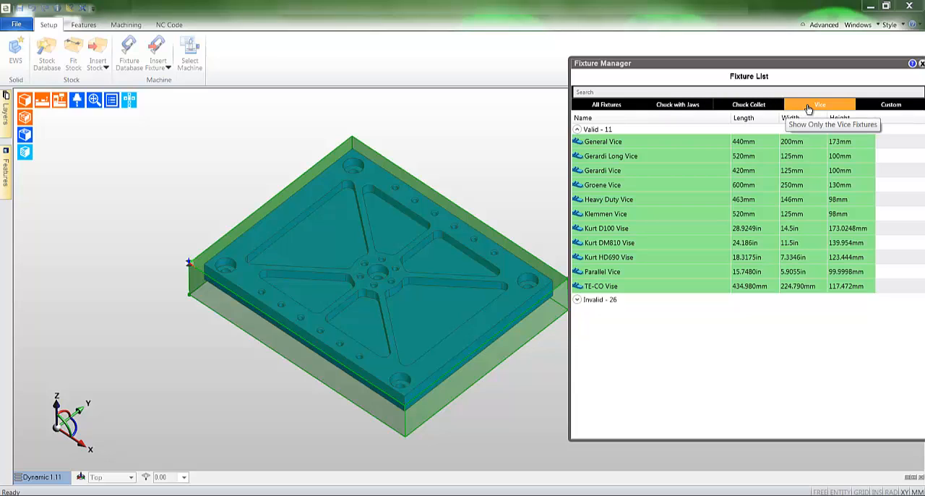
{"action": "left_click", "coordinate": [603, 171]}
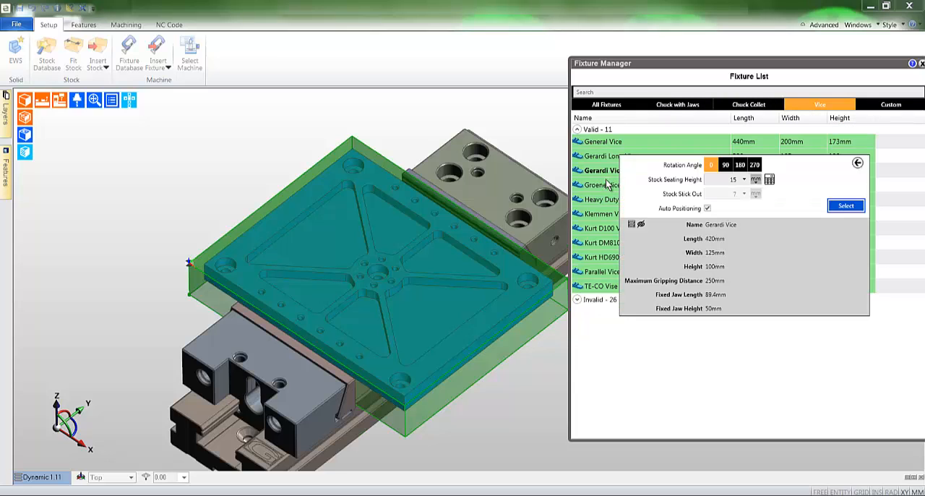
{"action": "left_click", "coordinate": [602, 200]}
{"action": "left_click", "coordinate": [600, 214]}
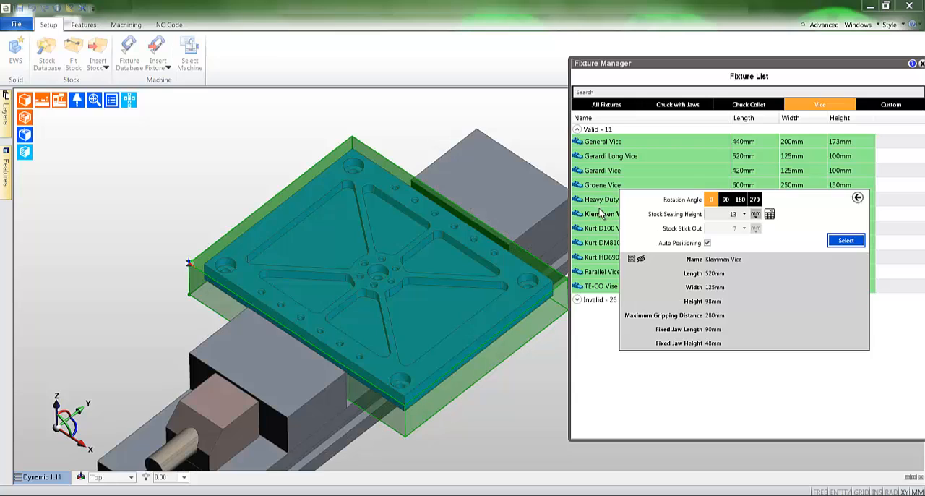
{"action": "left_click", "coordinate": [725, 199]}
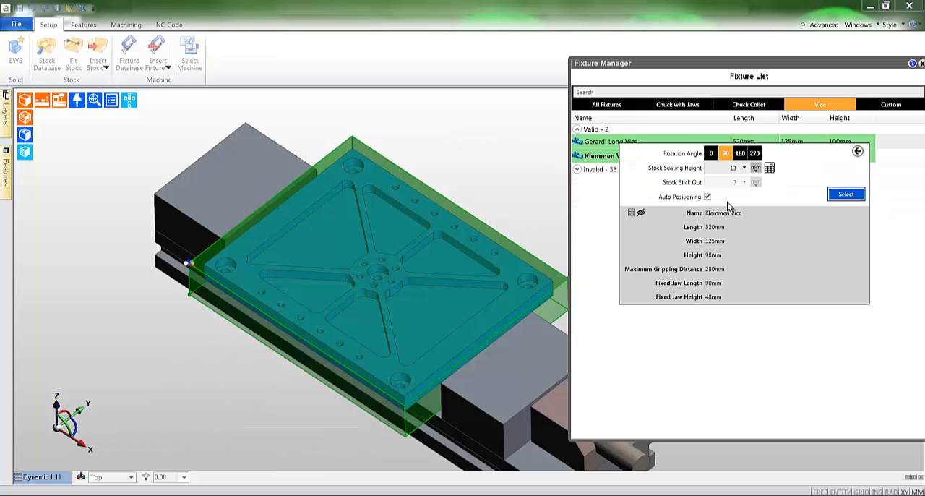
{"action": "left_click", "coordinate": [740, 153]}
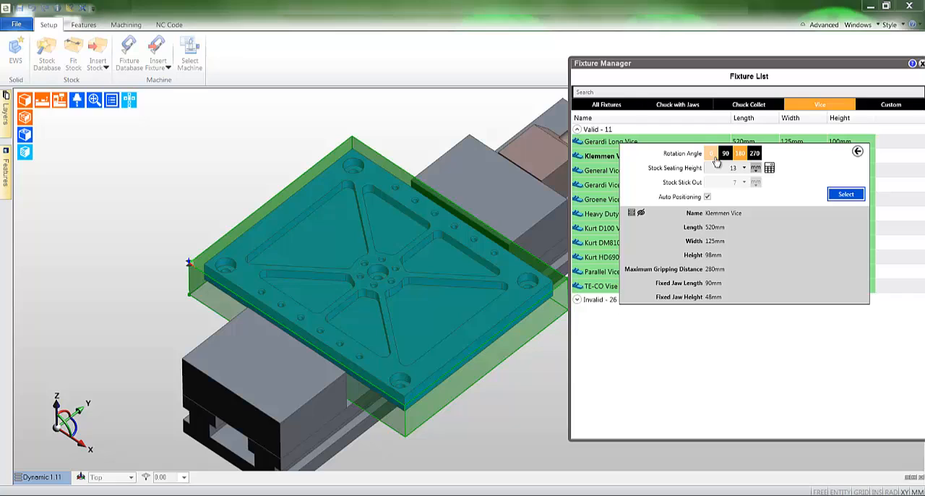
{"action": "left_click", "coordinate": [712, 153]}
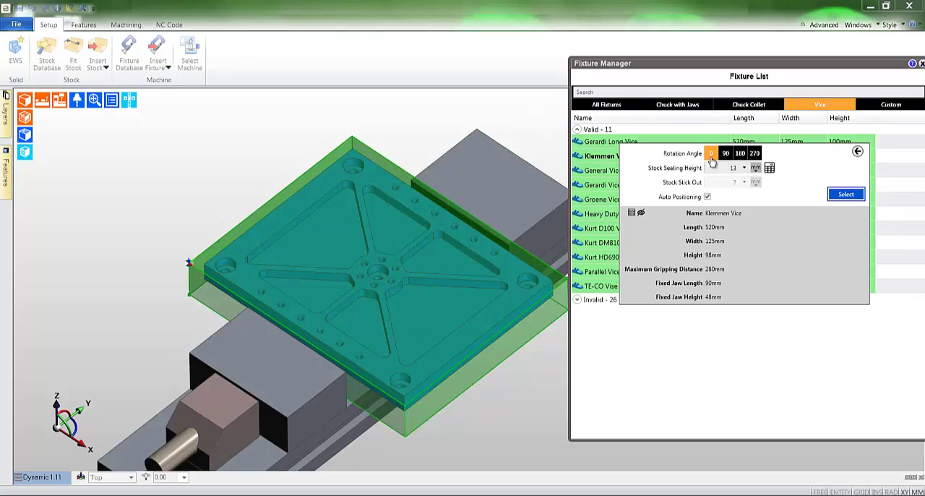
- Choose the Kurt HD690 Vise positioned by stock stick-out rather than seating height
{"action": "left_click", "coordinate": [596, 257]}
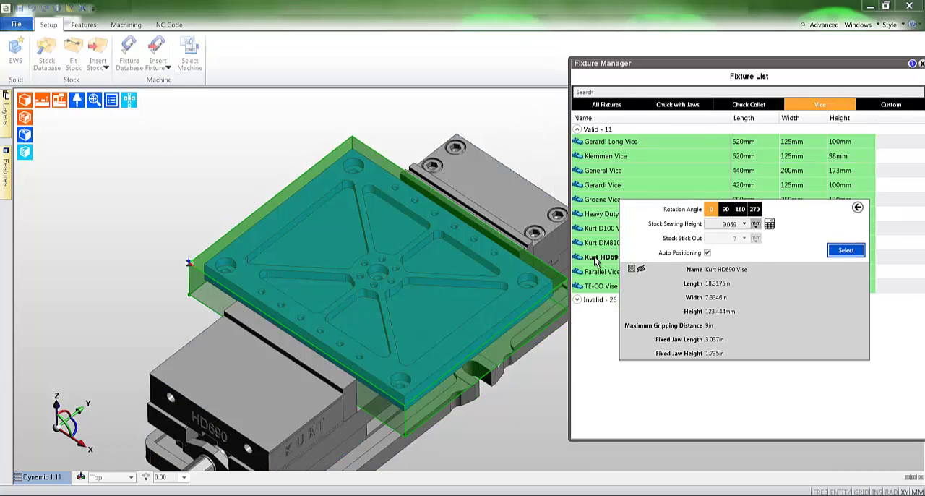
{"action": "left_click", "coordinate": [731, 240]}
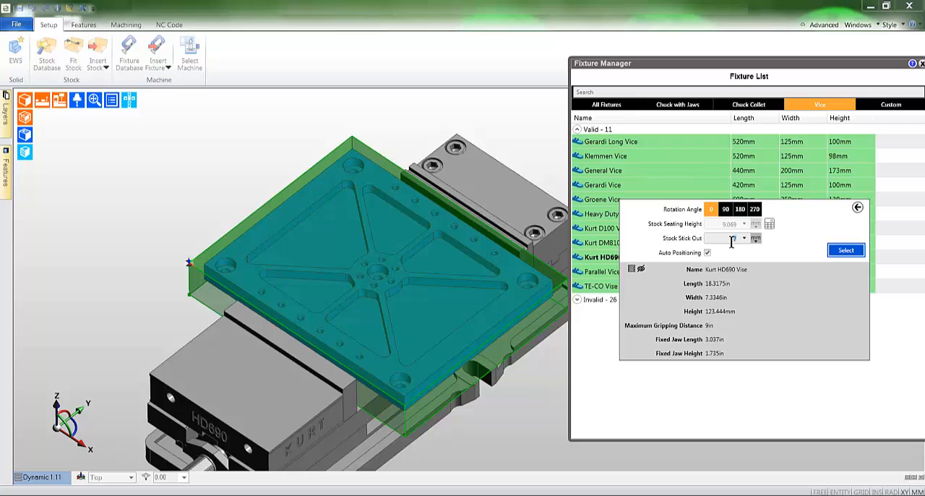
{"action": "type", "text": "5"}
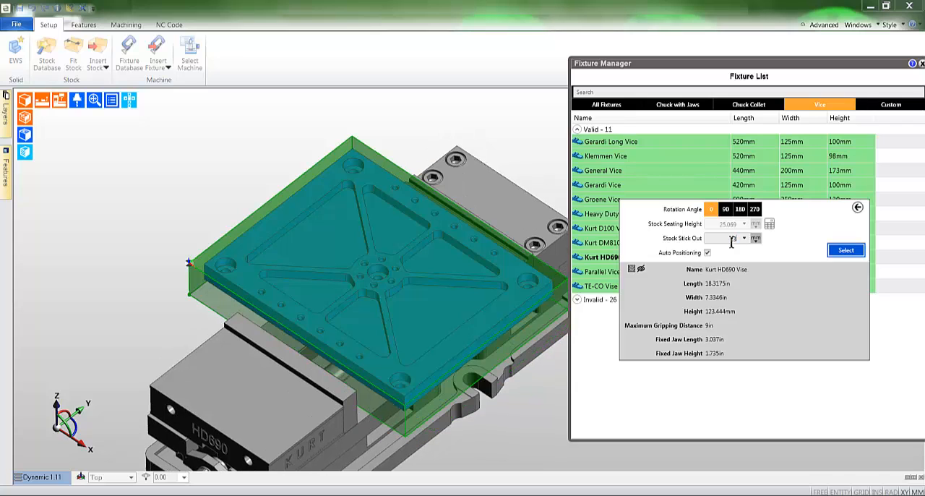
{"action": "left_click", "coordinate": [845, 250]}
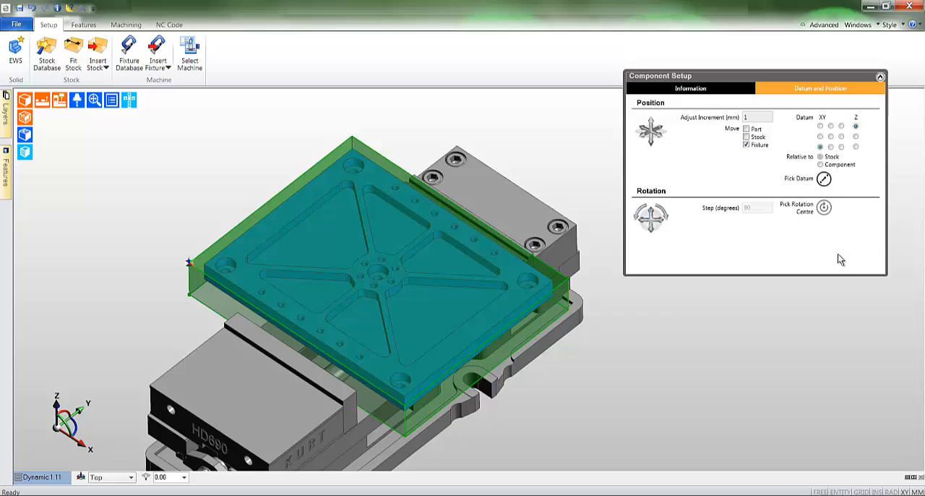
{"action": "scroll", "coordinate": [565, 331], "scroll_direction": "up", "scroll_amount": 1}
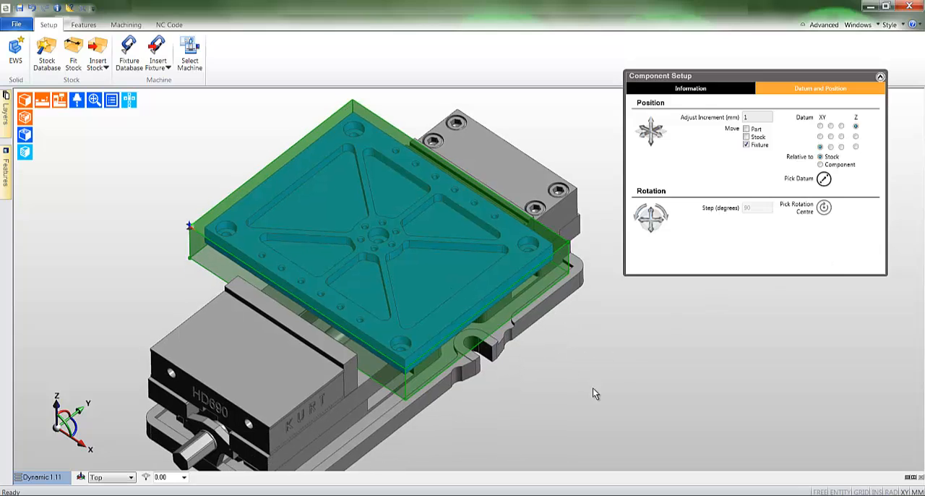
{"action": "mouse_move", "coordinate": [592, 388]}
{"action": "middle_mouse_down"}
{"action": "mouse_move", "coordinate": [551, 319]}
{"action": "mouse_move", "coordinate": [585, 374]}
{"action": "middle_mouse_up"}
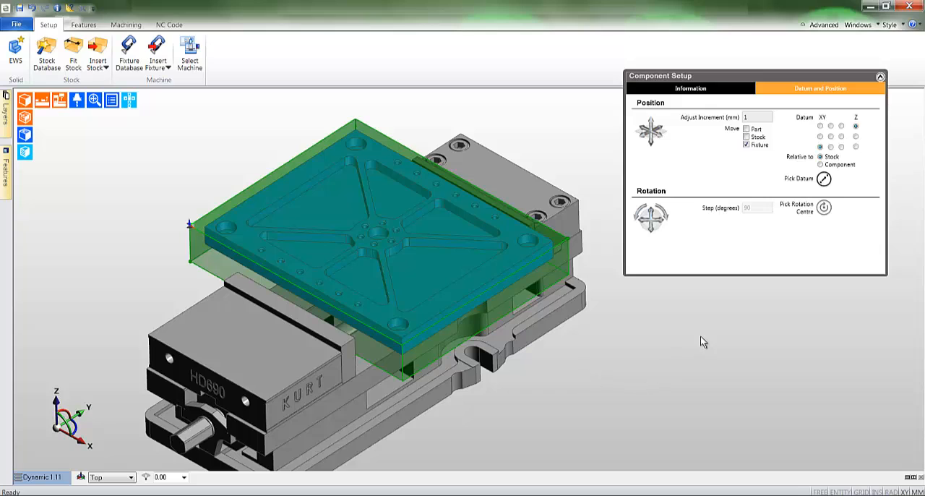
{"action": "double_click", "coordinate": [755, 118]}
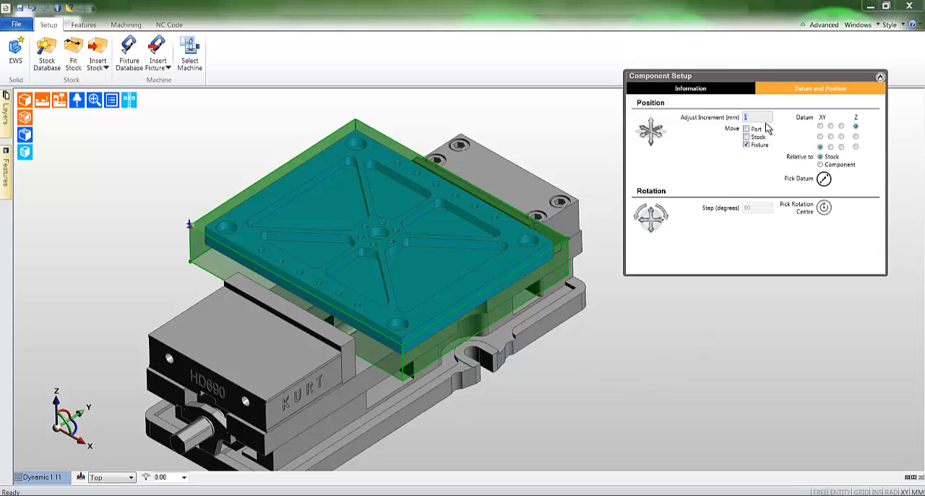